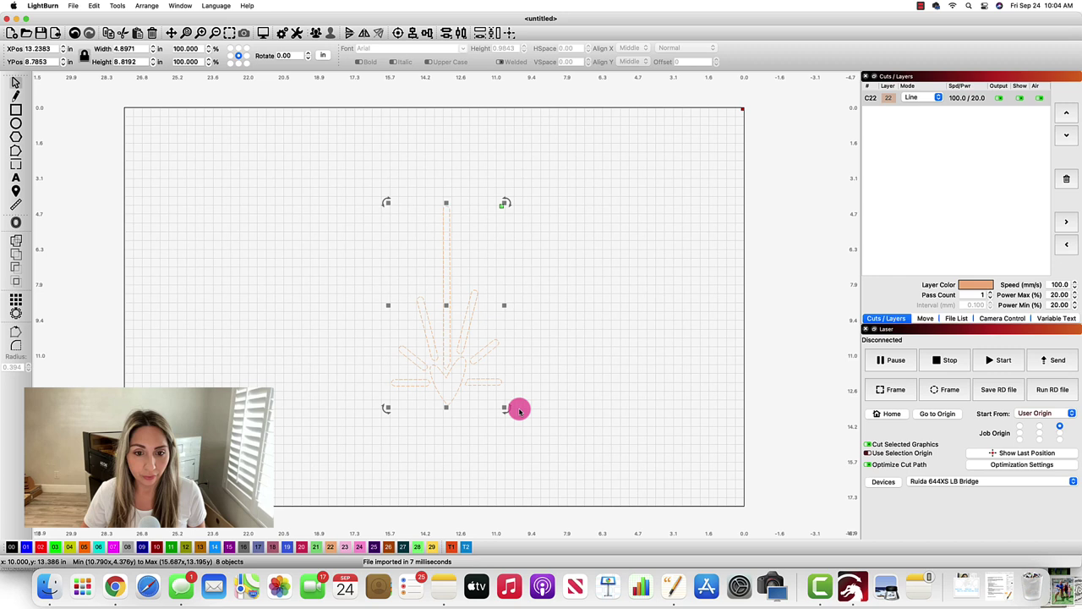
Group the arrow-heart logo, put it on the blue SaveCup layer, and move it to the upper left.
click(314, 32)
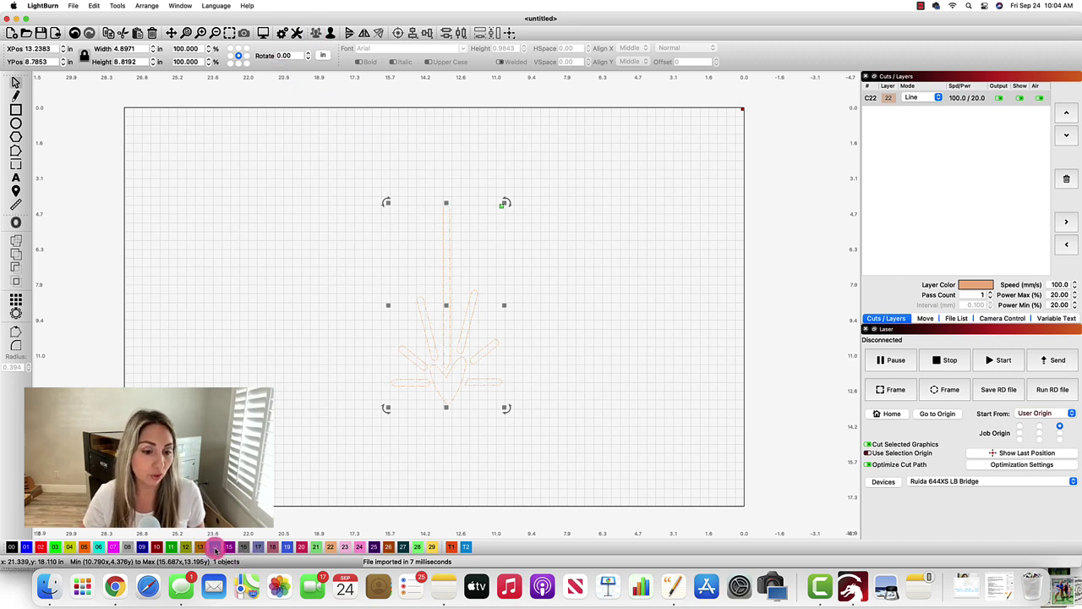
click(215, 548)
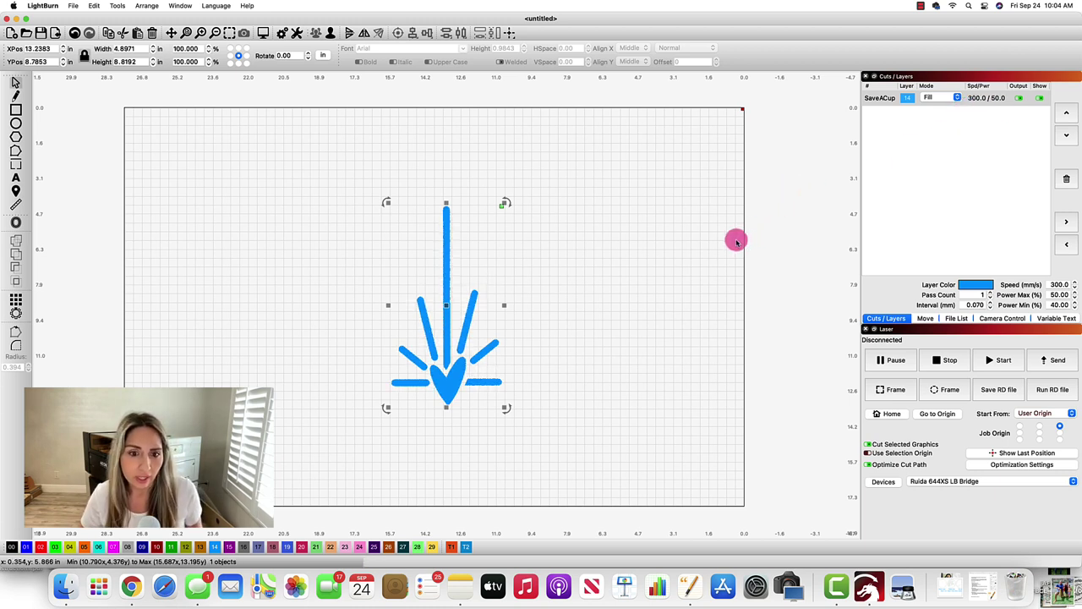
drag(447, 307, 186, 222)
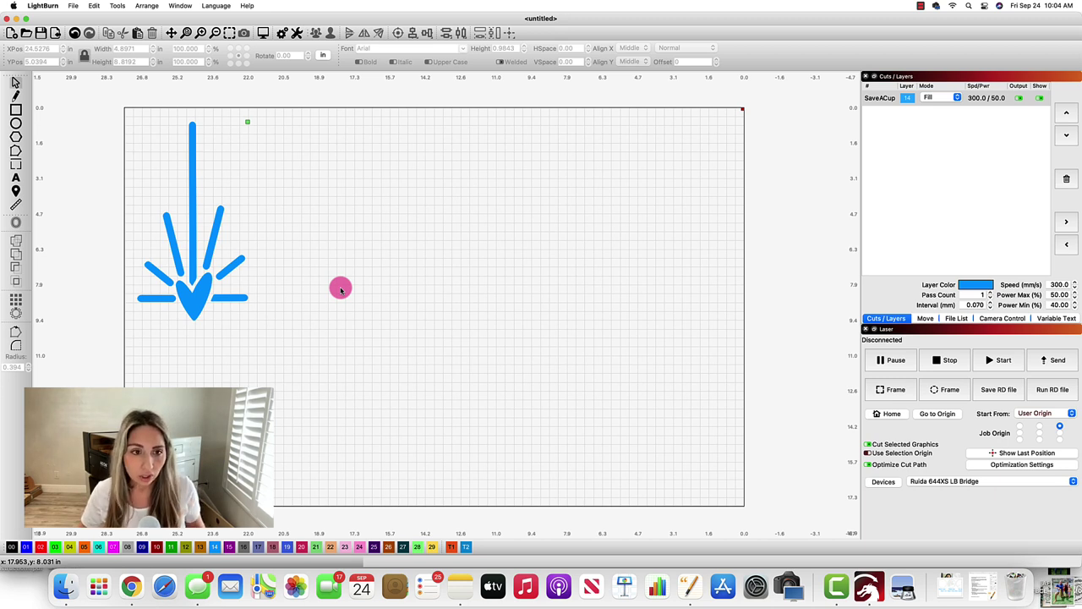
Draw a large rectangle on the right of the workspace on the black C00 layer.
click(15, 109)
drag(489, 148, 679, 342)
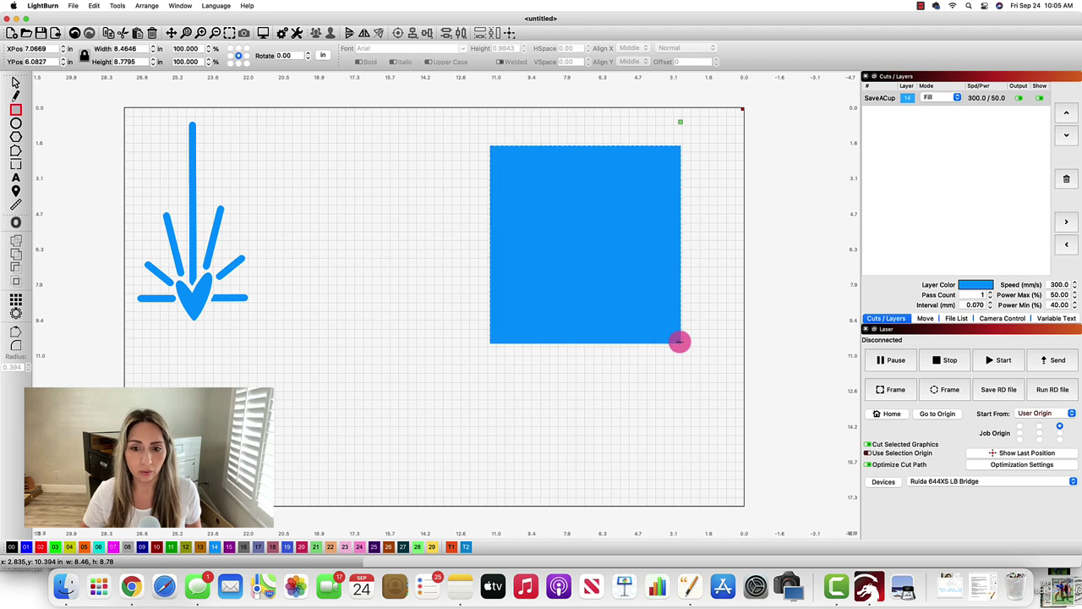
click(10, 547)
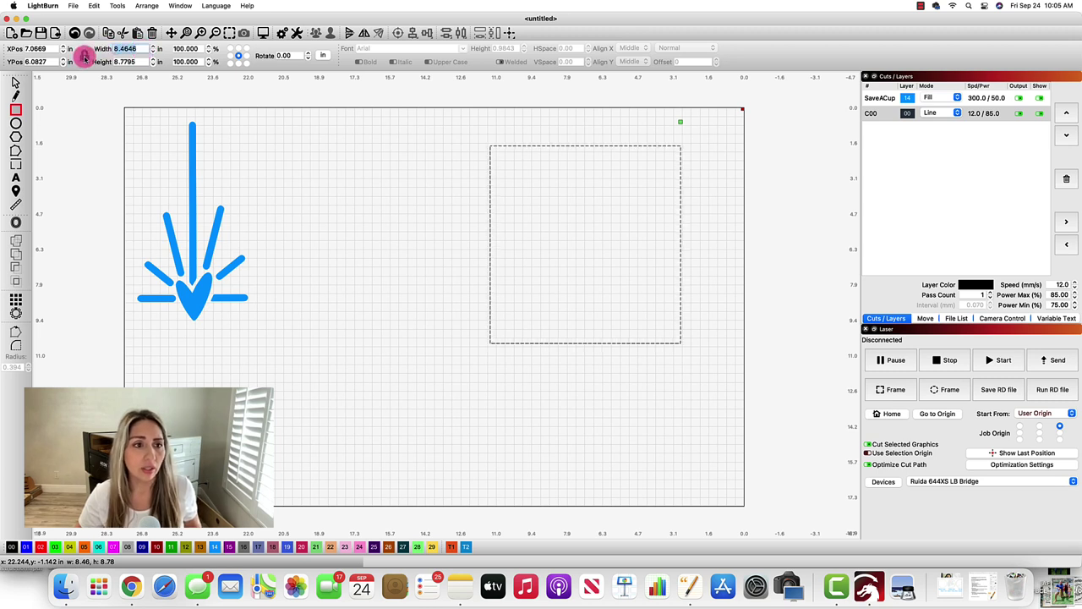
Resize the rectangle to 8 in wide by 9.5 in tall.
double_click(143, 48)
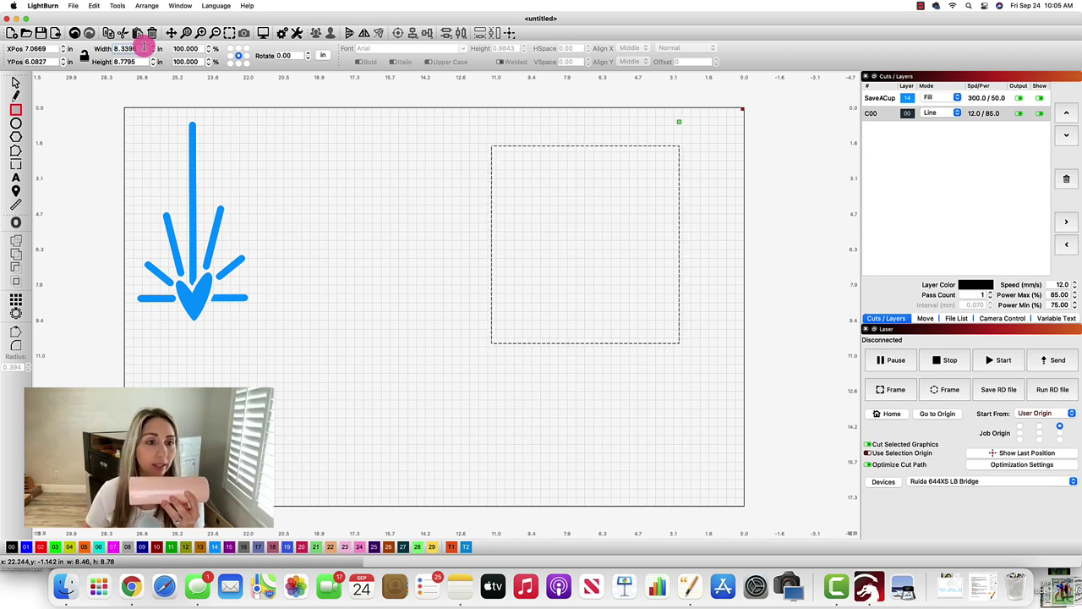
drag(145, 48, 110, 49)
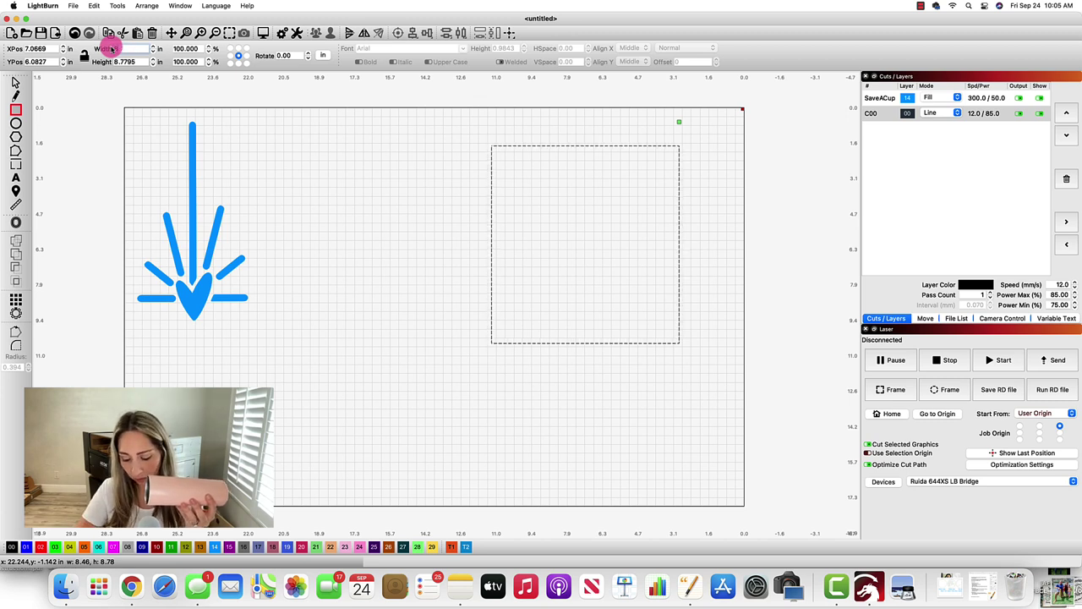
drag(145, 63, 108, 65)
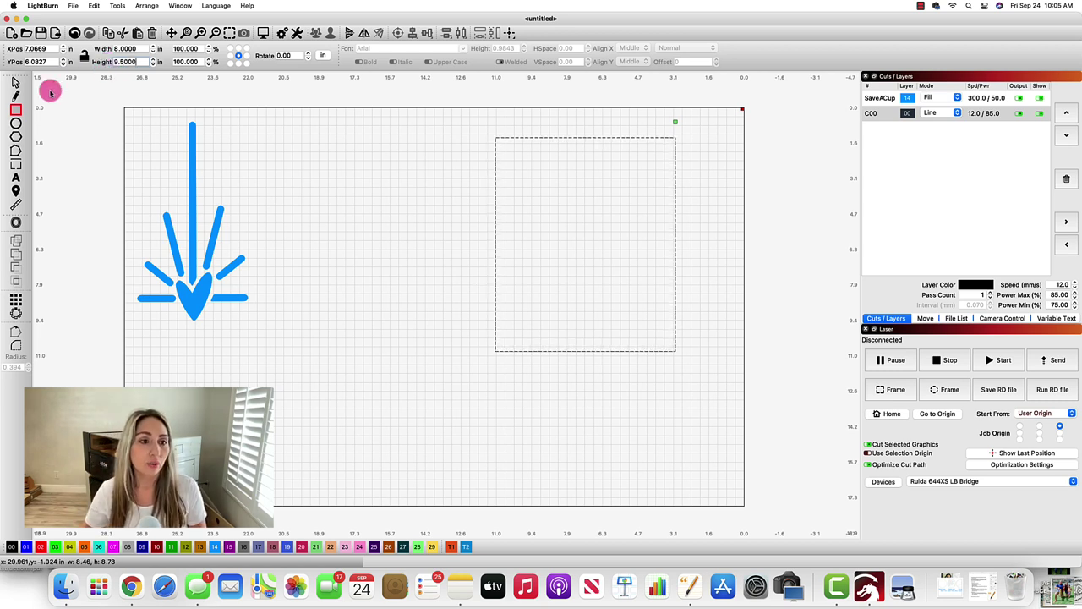
Shift the rectangle up and right, then nudge the logo right to X 19.363, Y 5.339 in.
click(16, 82)
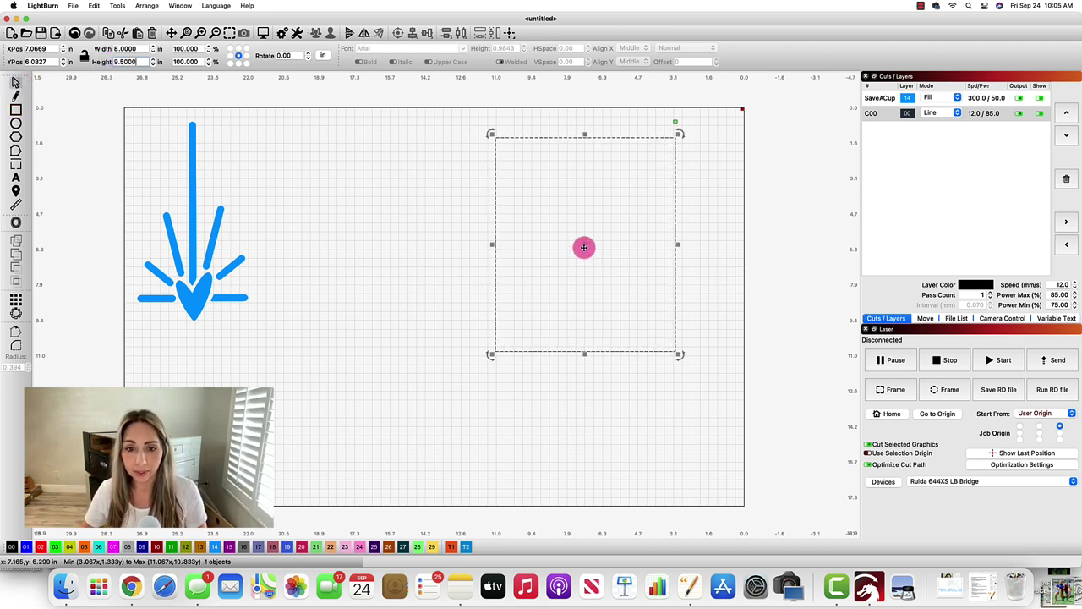
drag(582, 245, 631, 226)
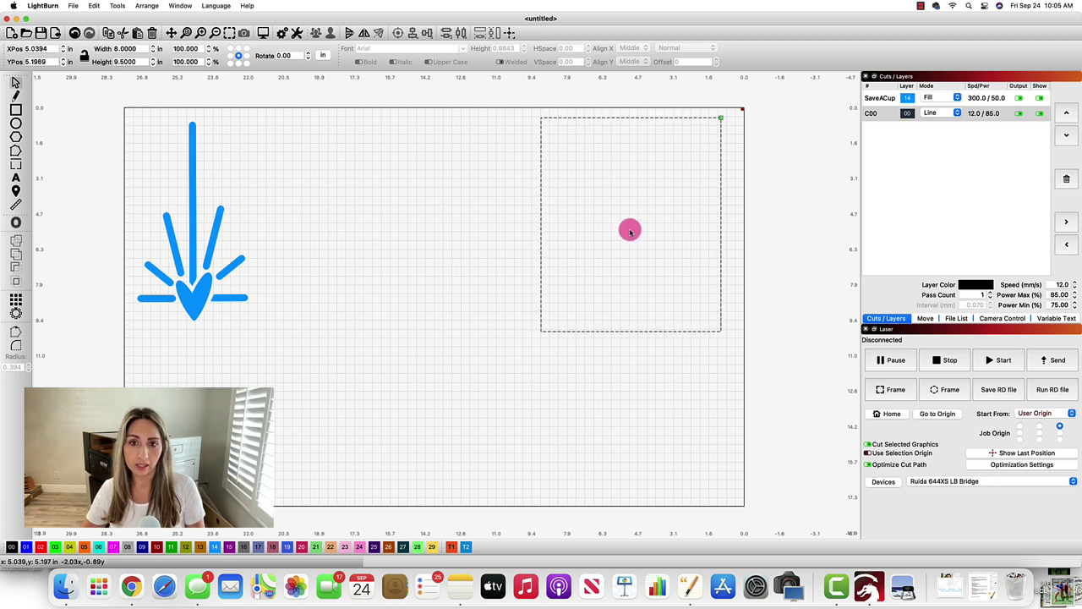
click(521, 311)
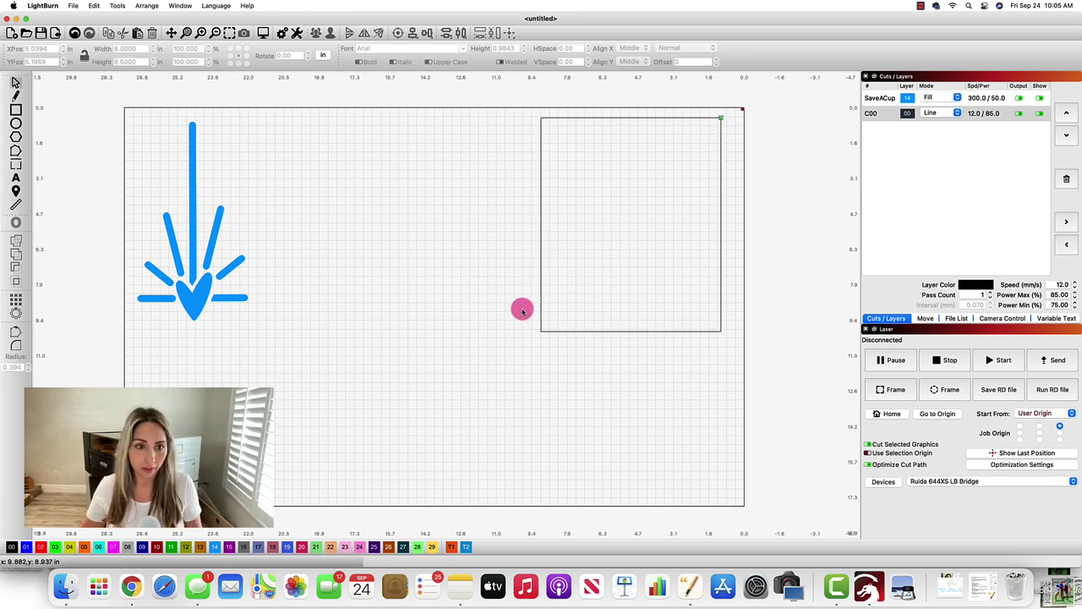
drag(210, 270, 325, 281)
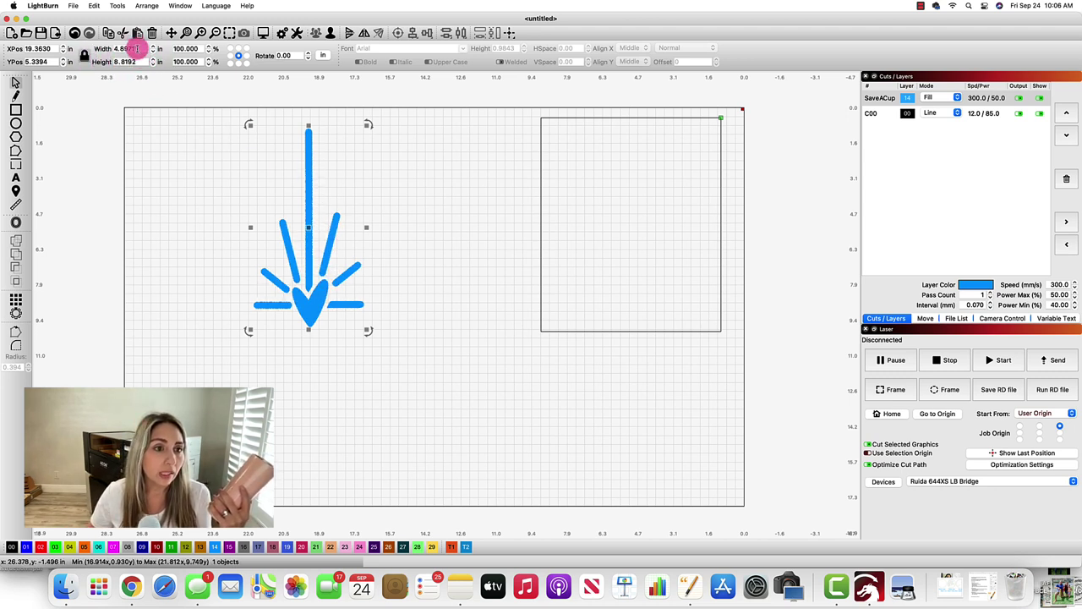
Scale the logo to 1.75 in height and rotate it 90 degrees.
drag(133, 62, 97, 65)
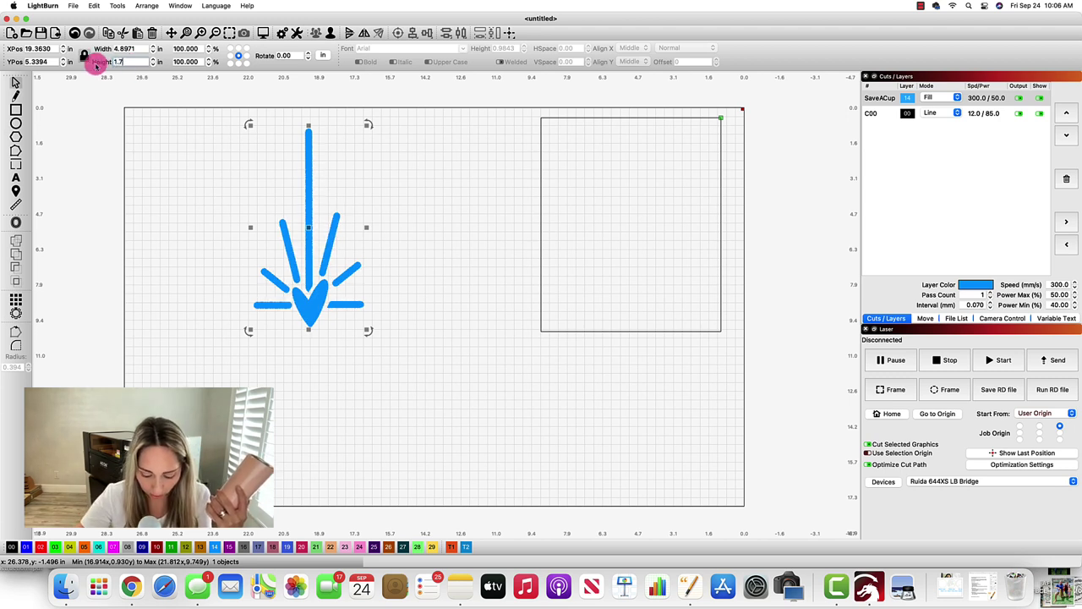
key(Return)
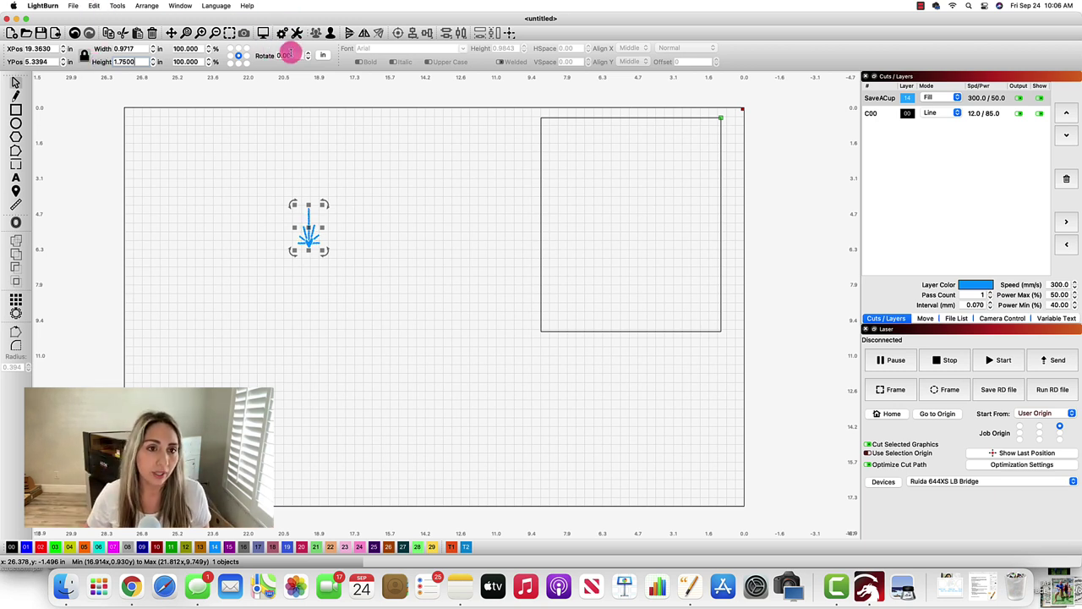
click(288, 54)
click(241, 55)
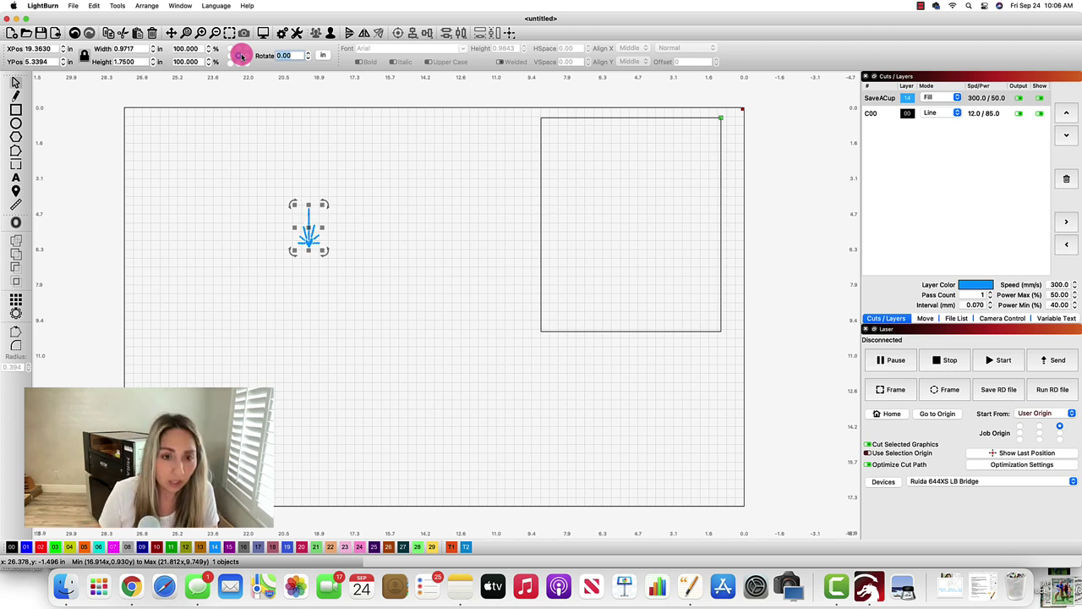
text(90)
key(Return)
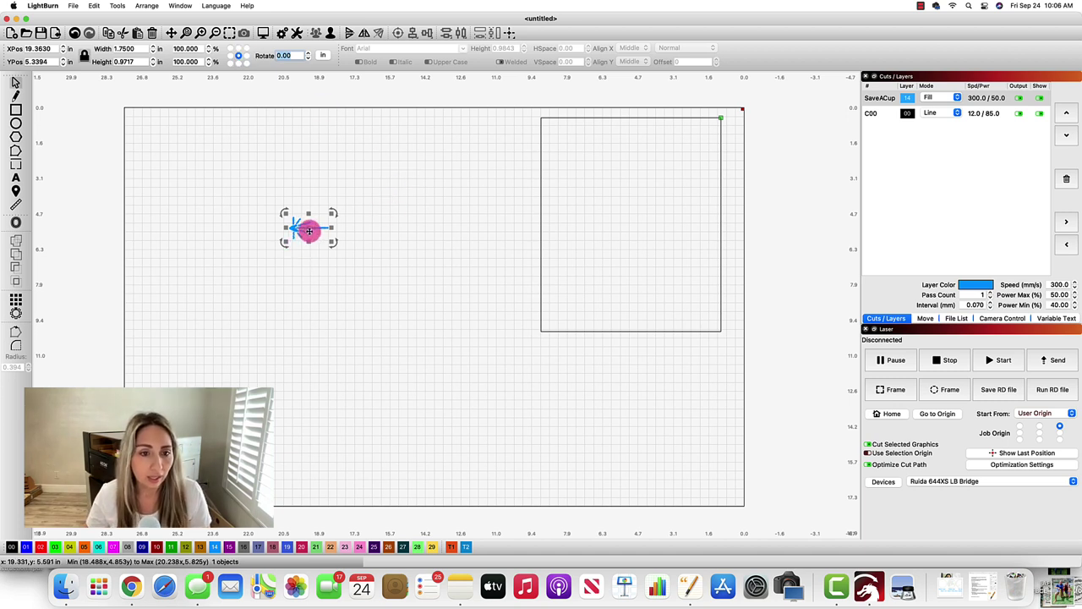
Move the arrow into the rectangle's lower-left corner and duplicate it into a column of four.
click(308, 229)
drag(309, 229, 565, 310)
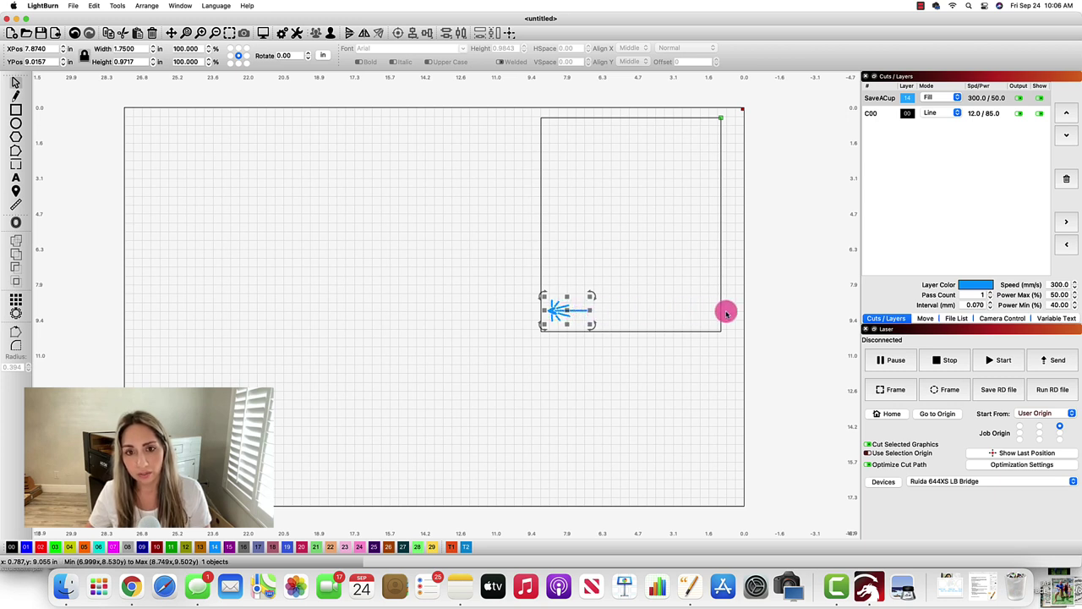
right_click(563, 308)
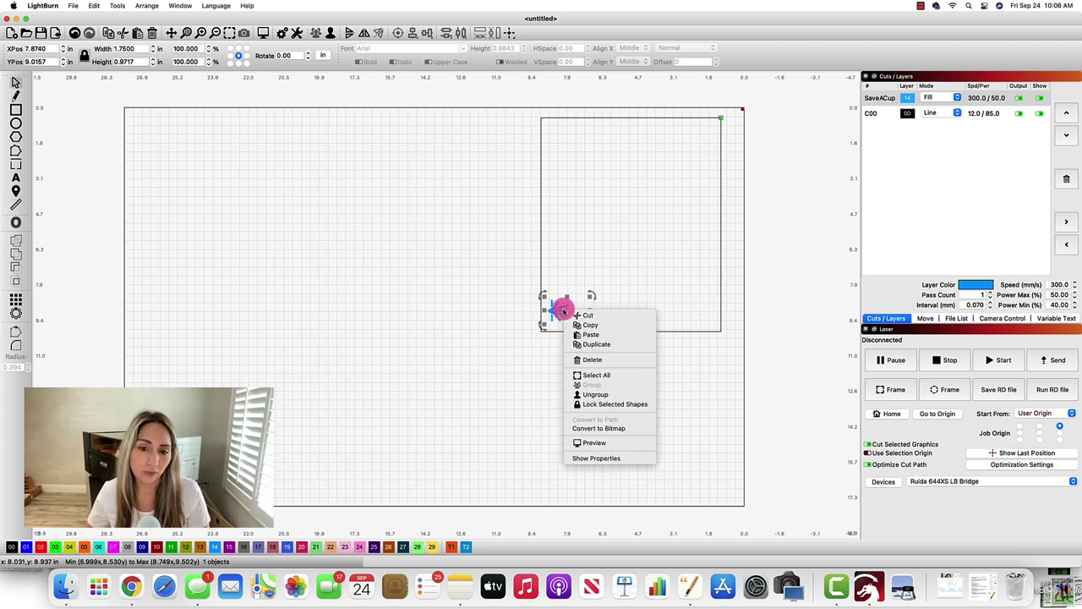
click(611, 343)
drag(568, 310, 565, 269)
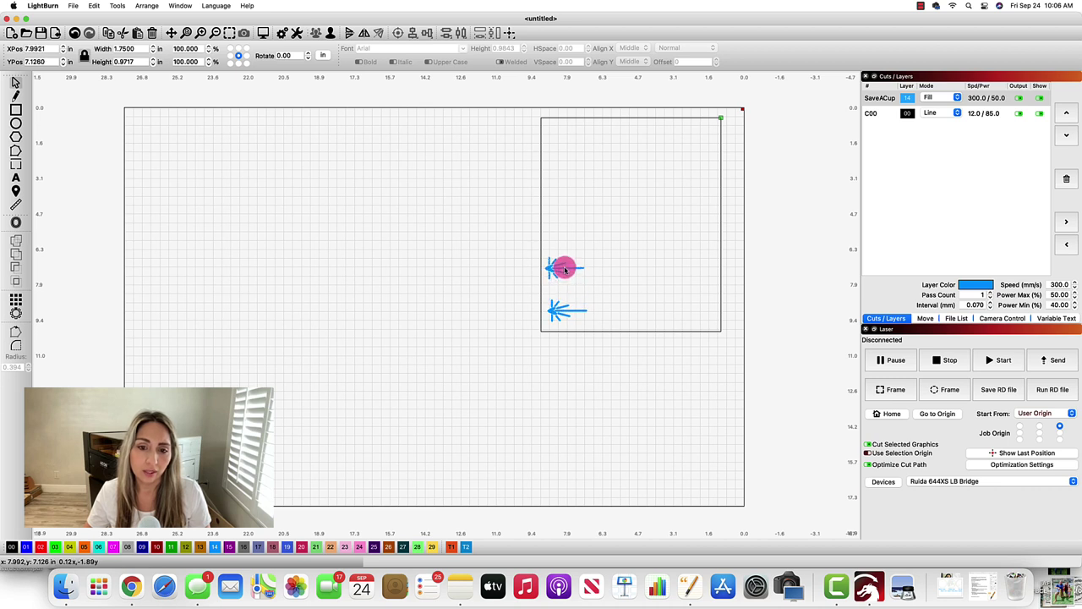
right_click(564, 269)
click(601, 301)
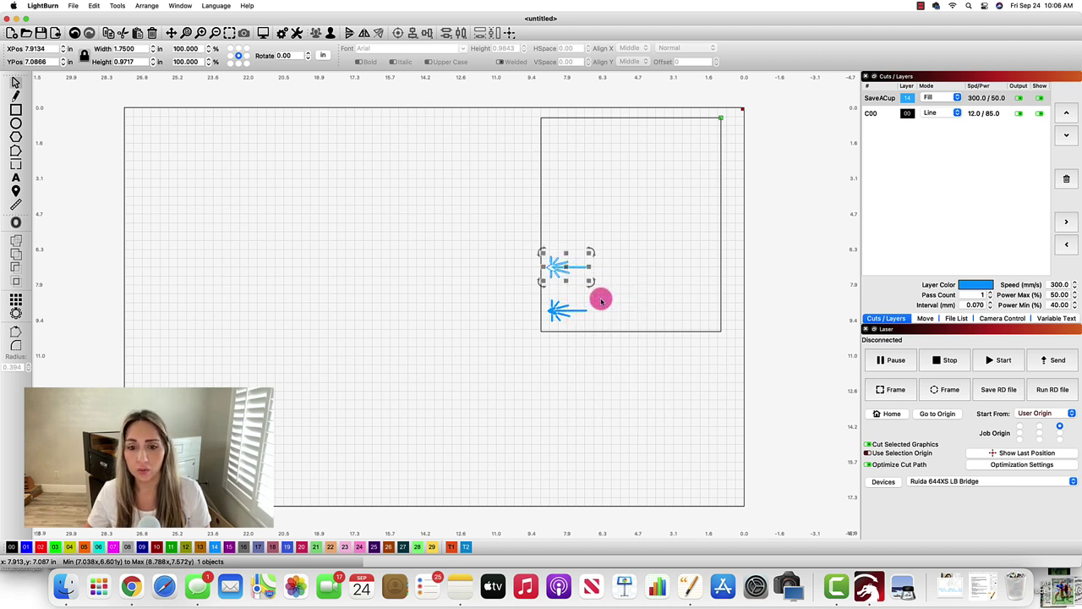
drag(565, 264, 565, 174)
right_click(566, 218)
click(597, 254)
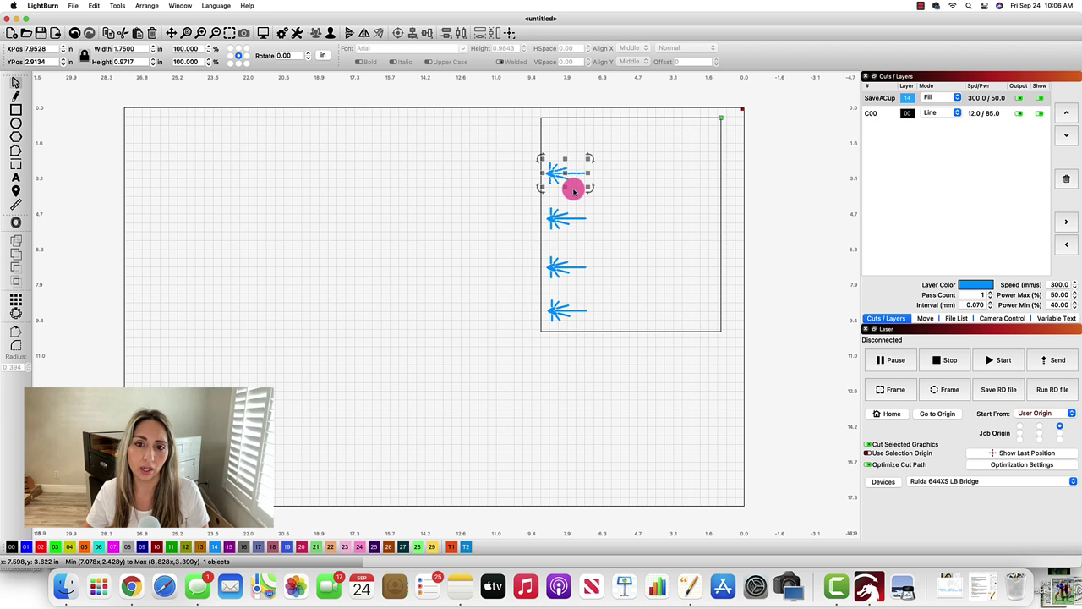
Select the four-arrow column, duplicate it, and move the copy to the right.
click(500, 135)
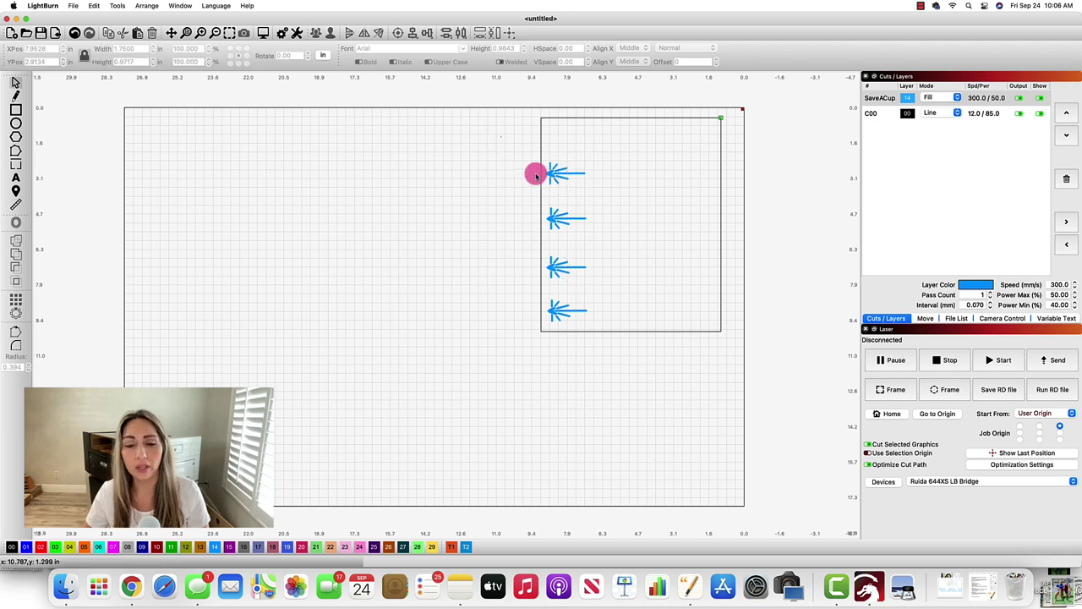
drag(535, 175, 643, 359)
right_click(579, 280)
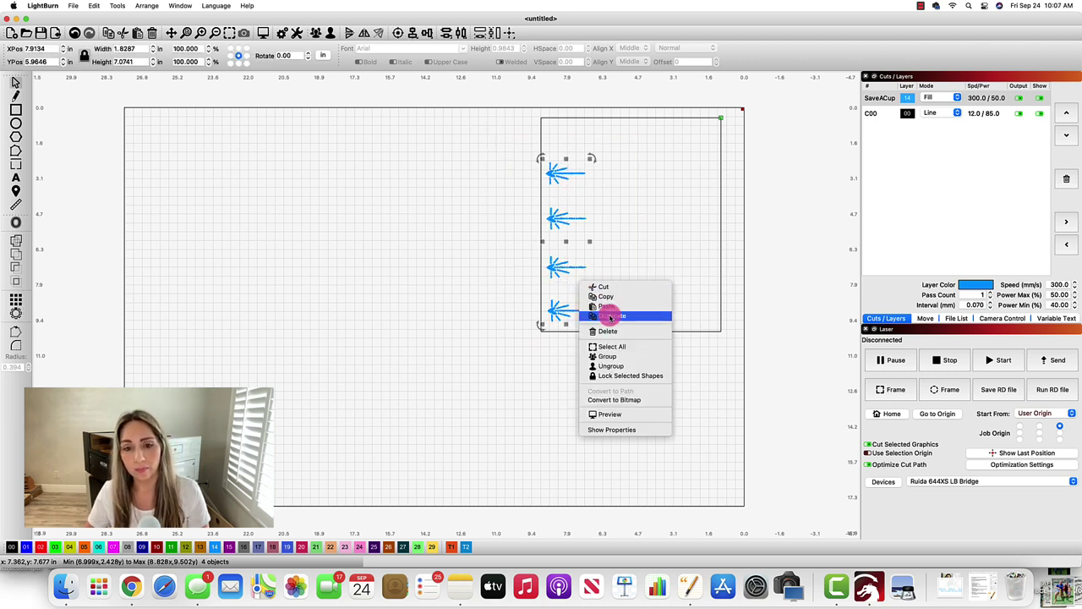
click(610, 316)
drag(565, 237, 610, 220)
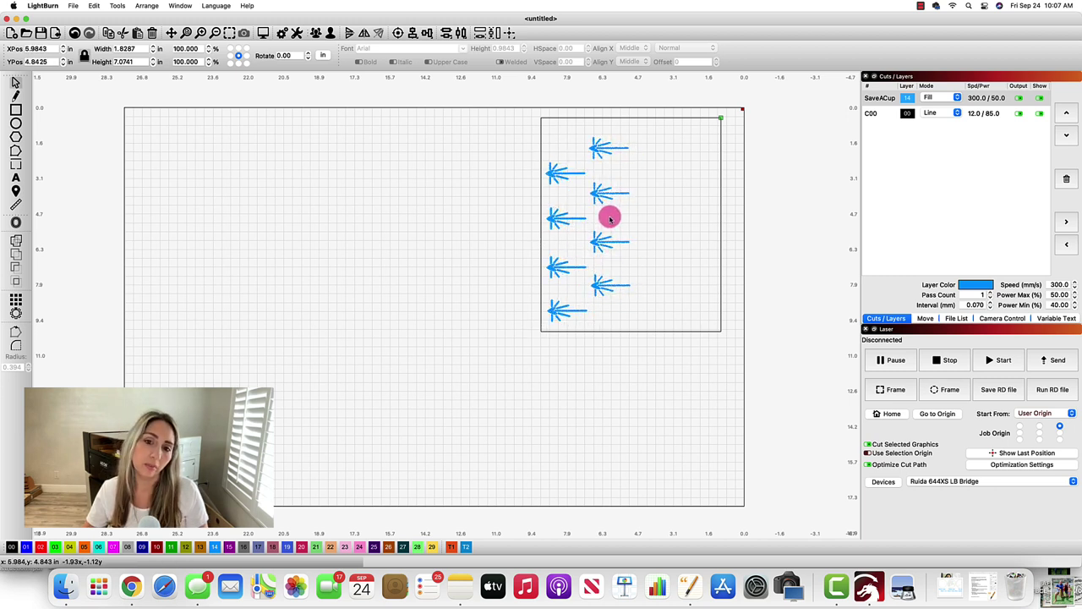
Box-select every arrow except the bottom-left one and delete them.
click(442, 220)
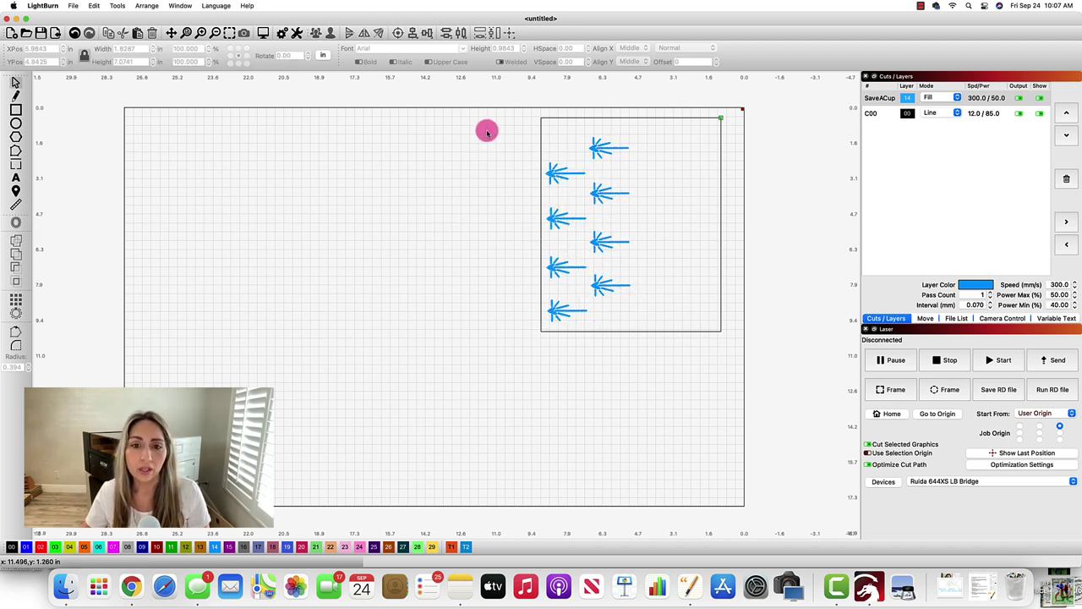
drag(487, 129, 677, 296)
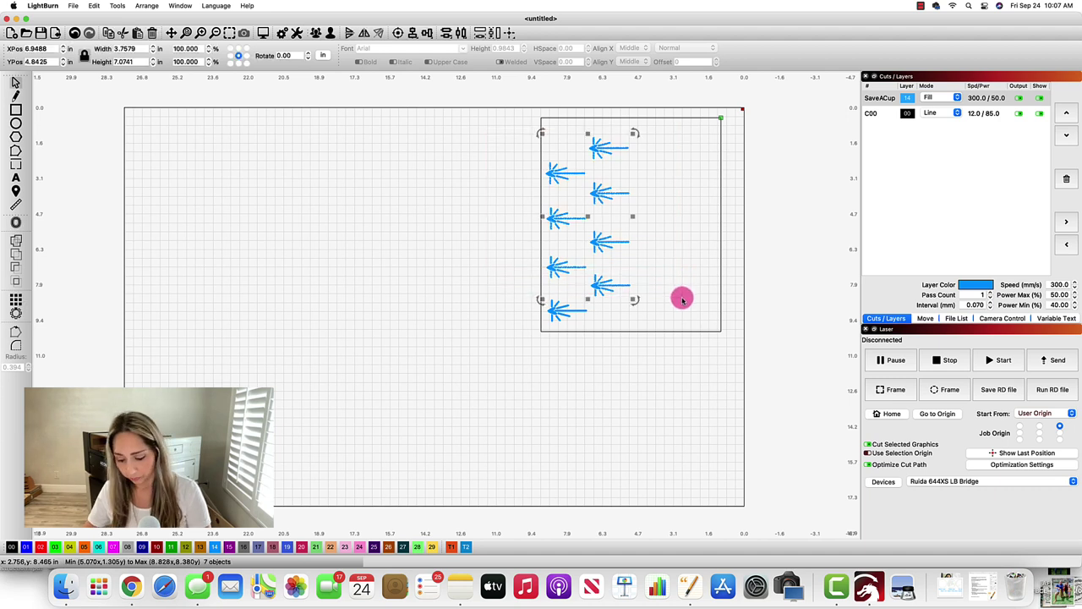
key(Delete)
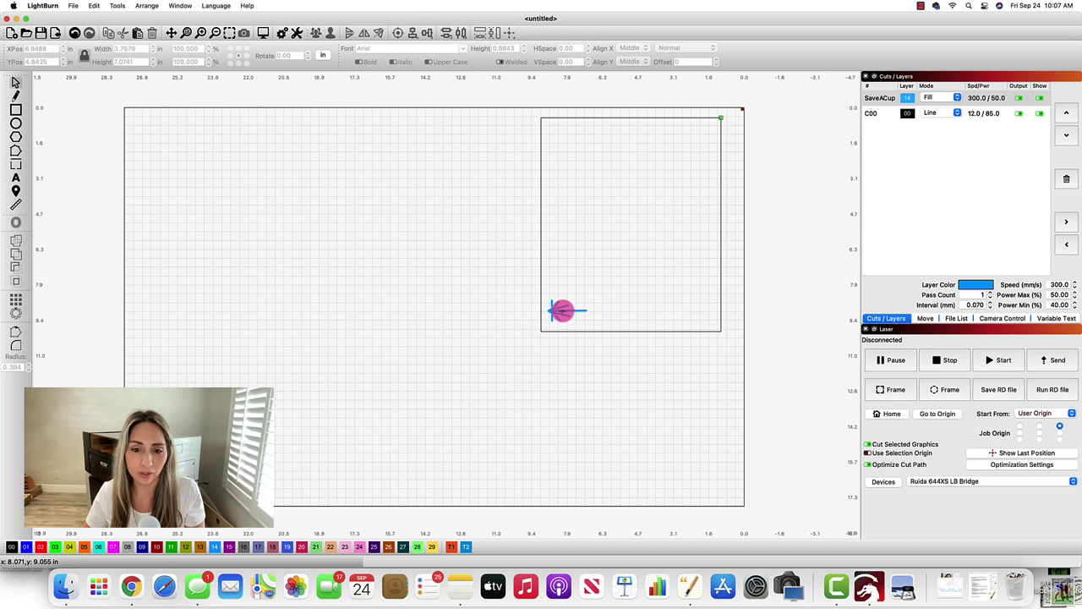
Open Create Grid Array for the remaining arrow with 4 rows at 2.375 in Y spacing.
click(562, 311)
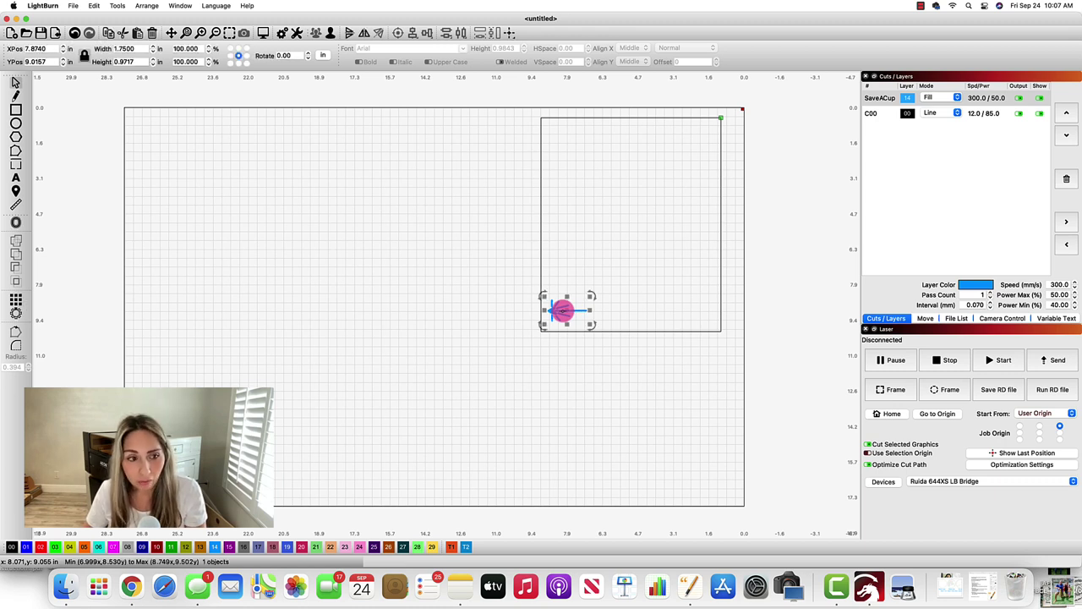
click(16, 300)
drag(495, 205, 302, 144)
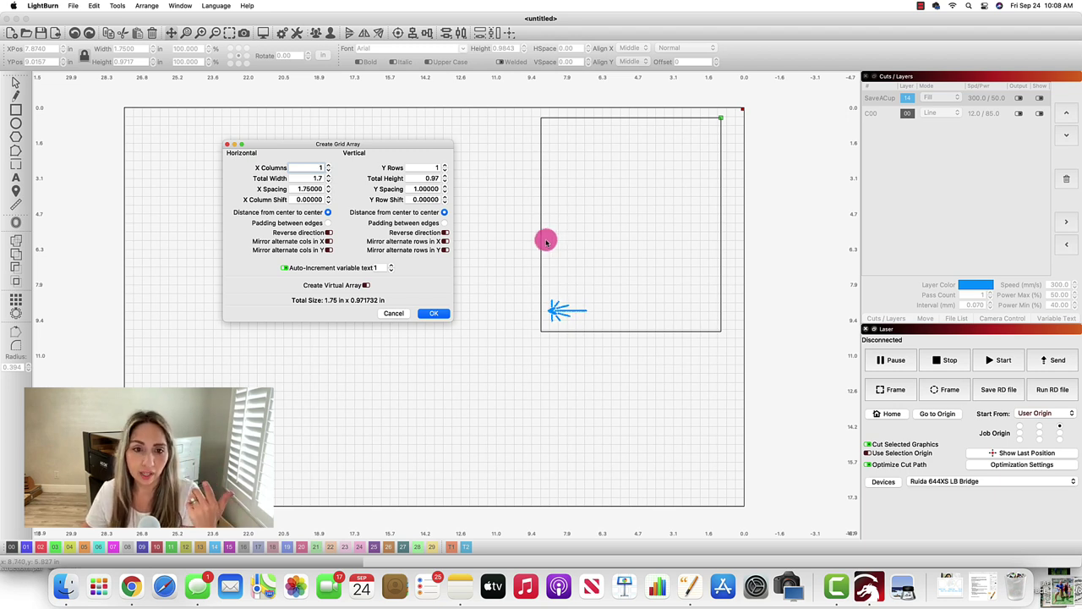
drag(435, 187, 396, 188)
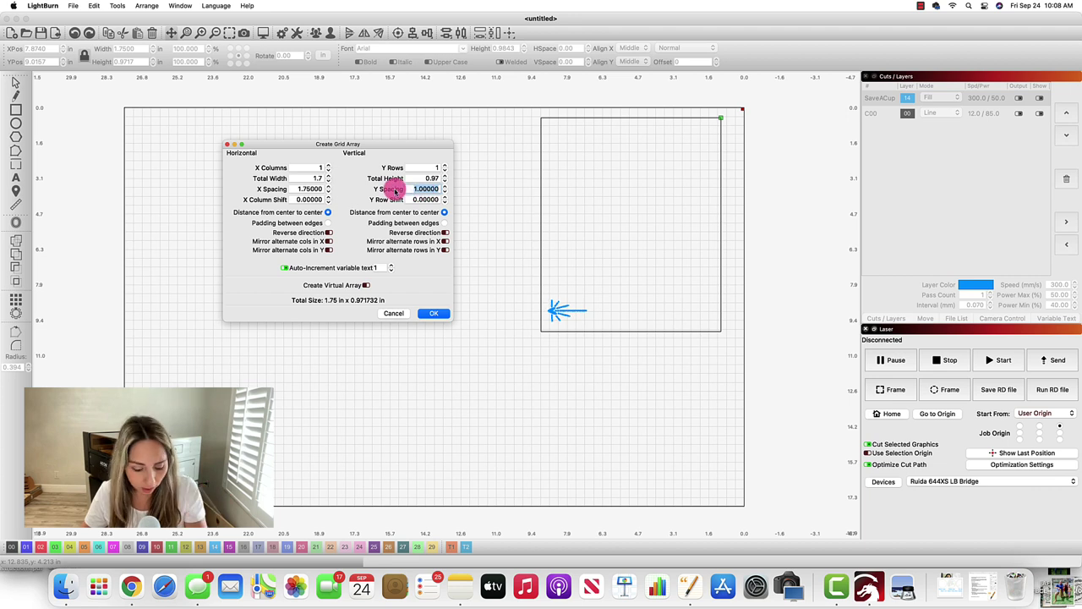
text(2.3)
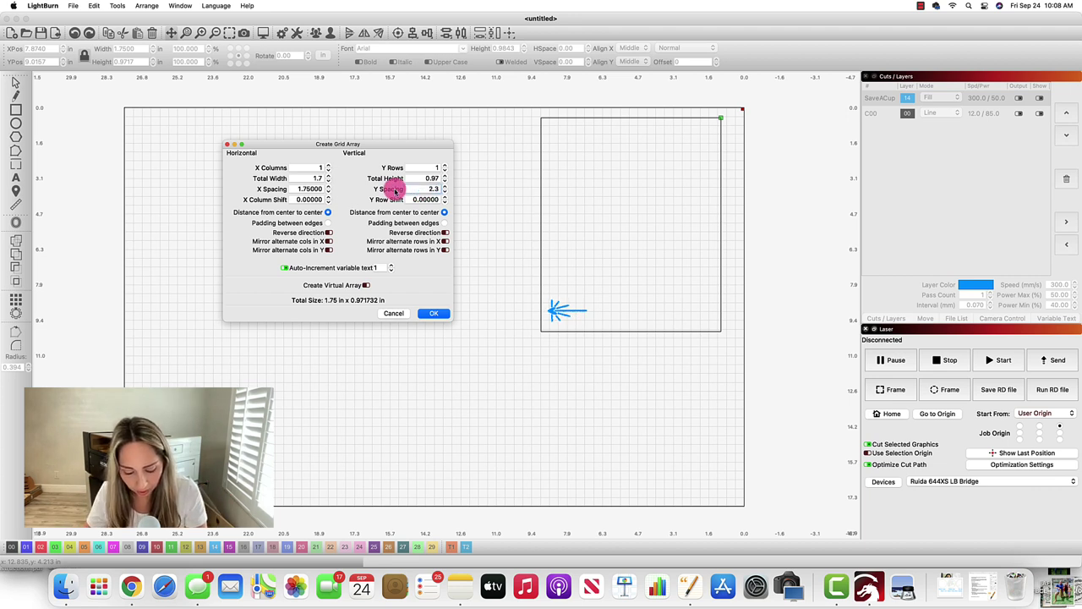
text(75)
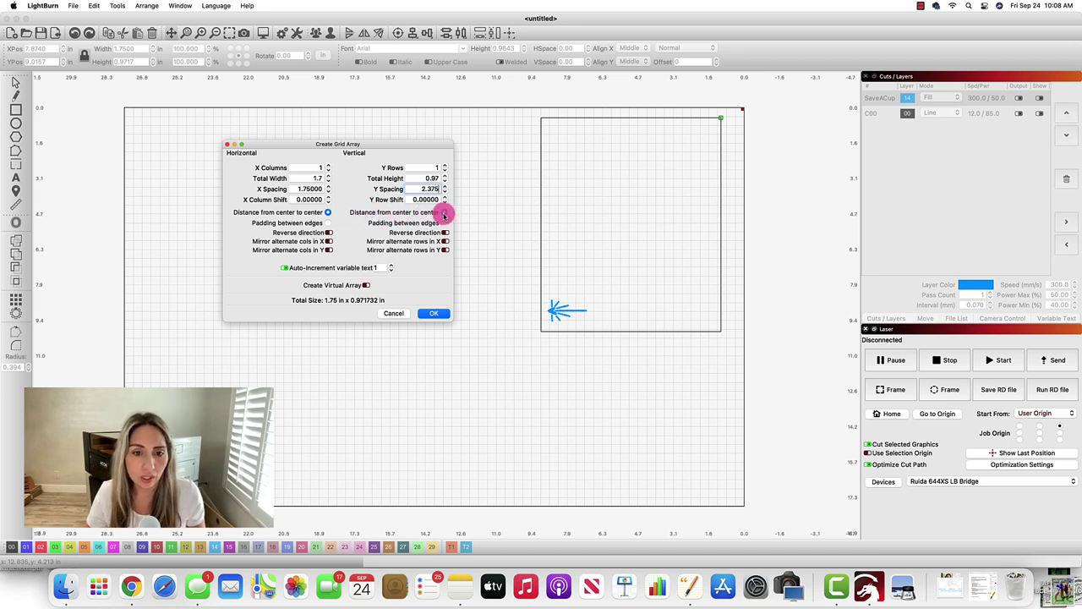
click(446, 166)
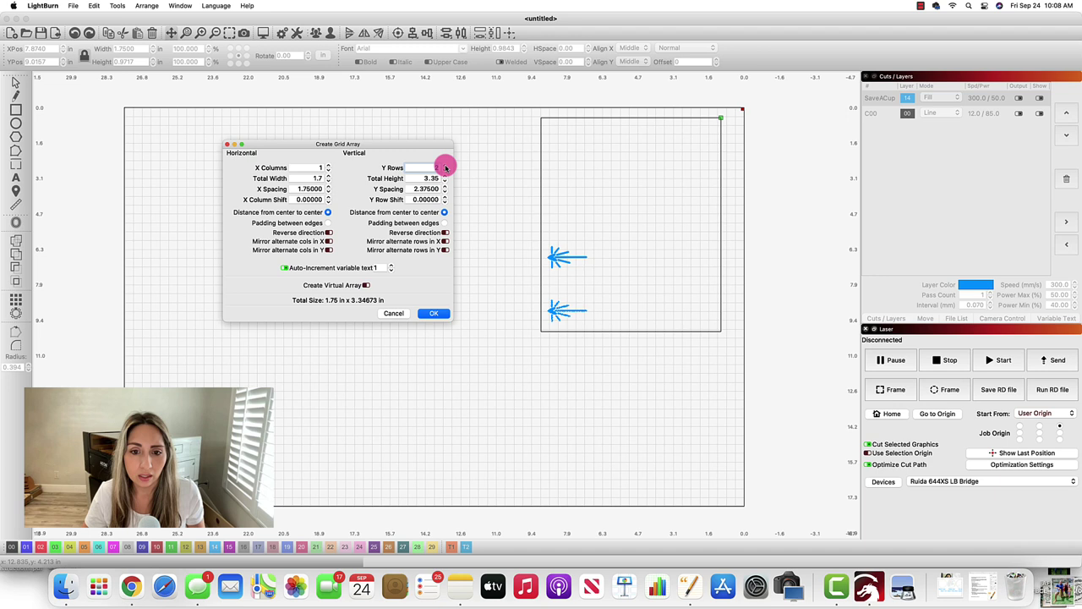
click(446, 166)
click(446, 167)
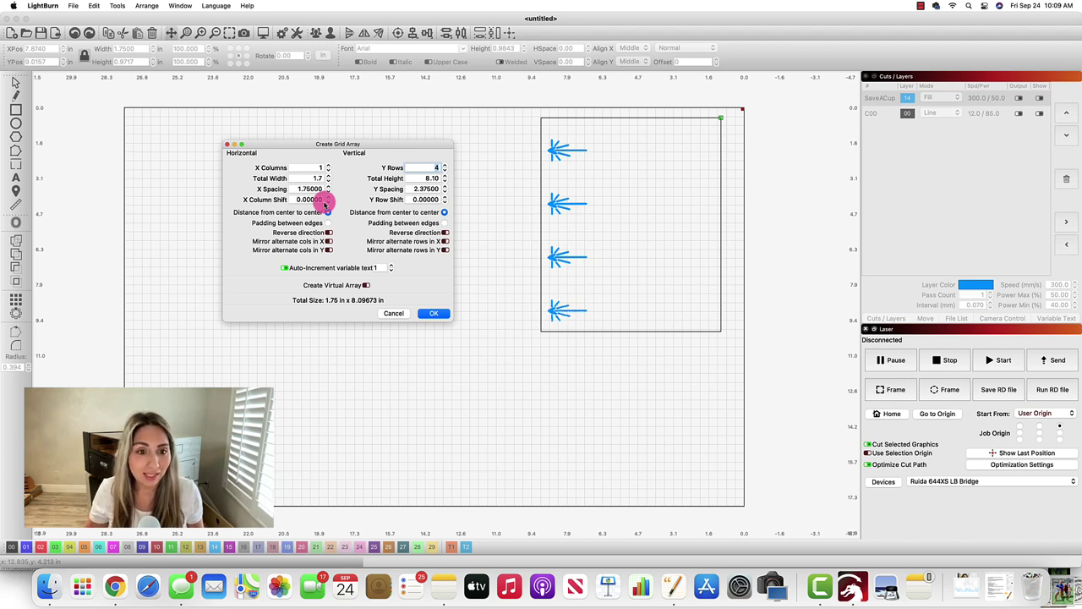
Set the grid's X column shift to 1.1875 in and raise X columns to 2.
drag(325, 201, 284, 198)
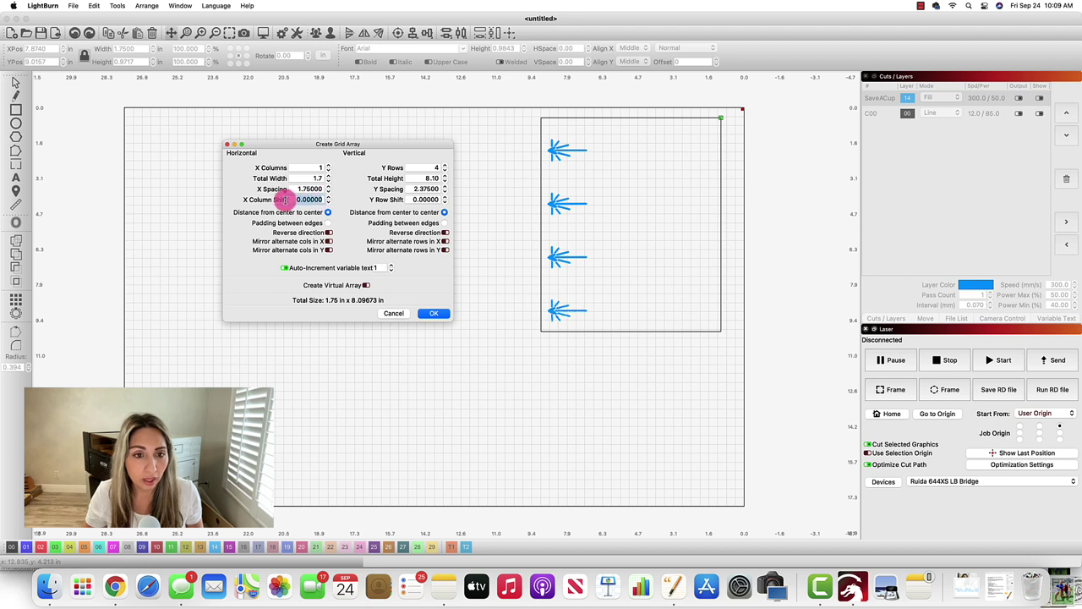
text(1)
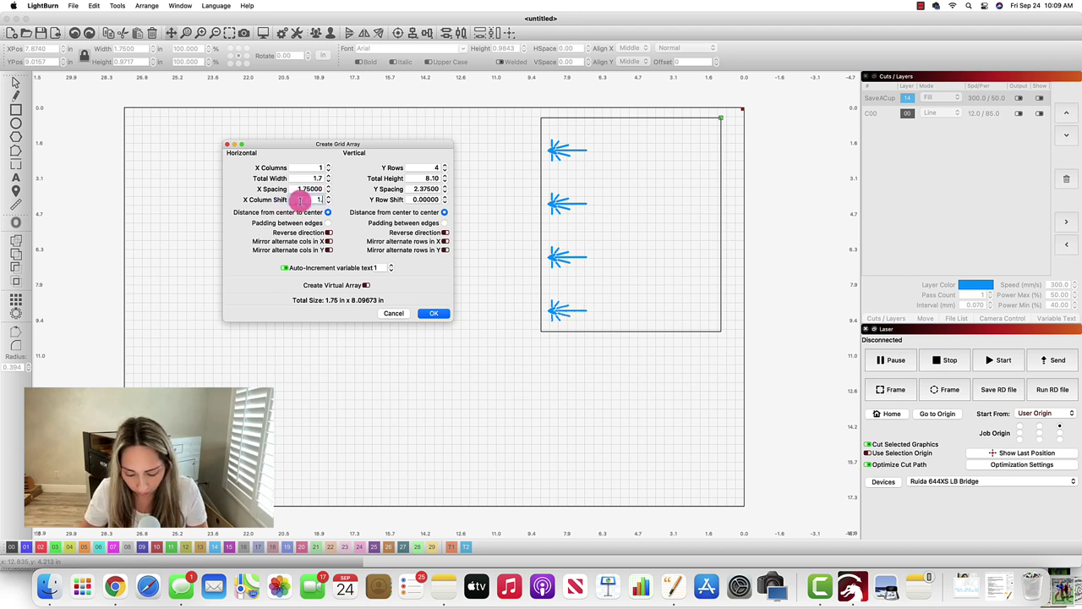
text(.875)
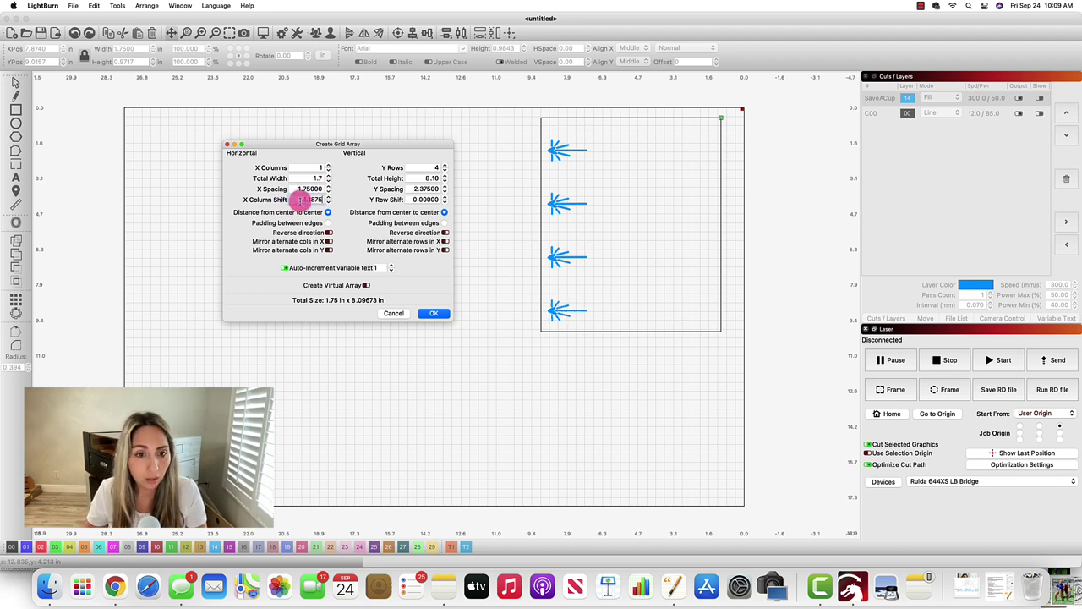
click(327, 165)
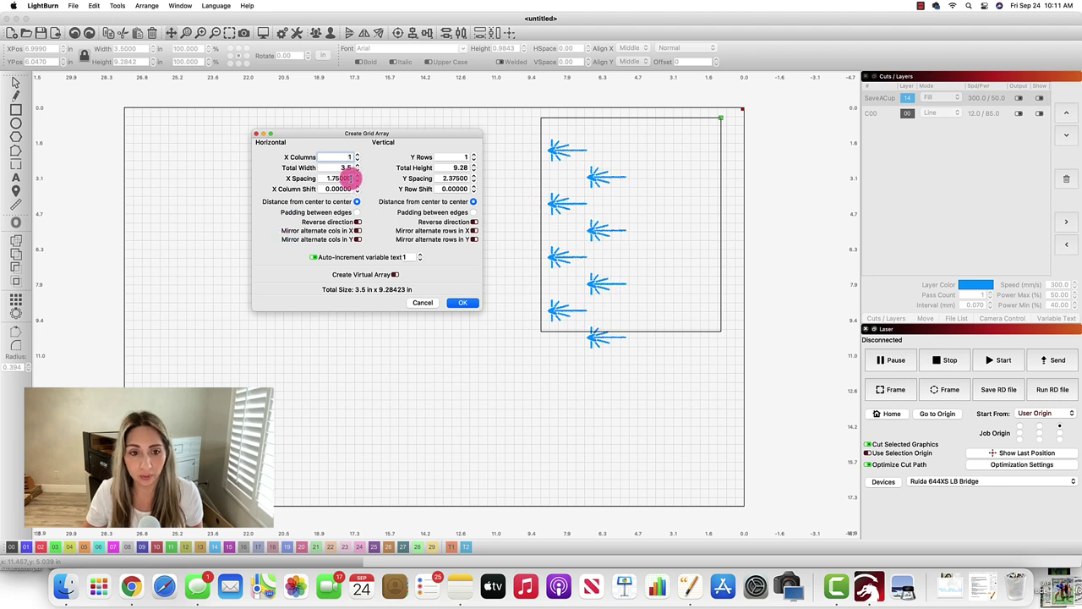
Set X spacing to 3.5 in and apply the array to create 16 arrows.
drag(346, 178, 284, 181)
text(3.5)
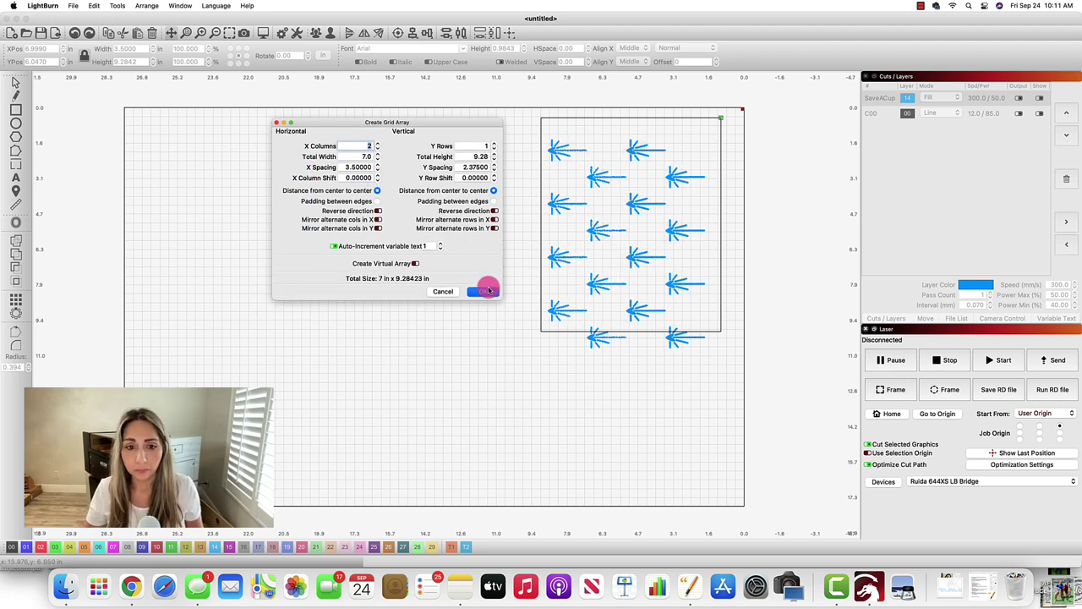
click(486, 292)
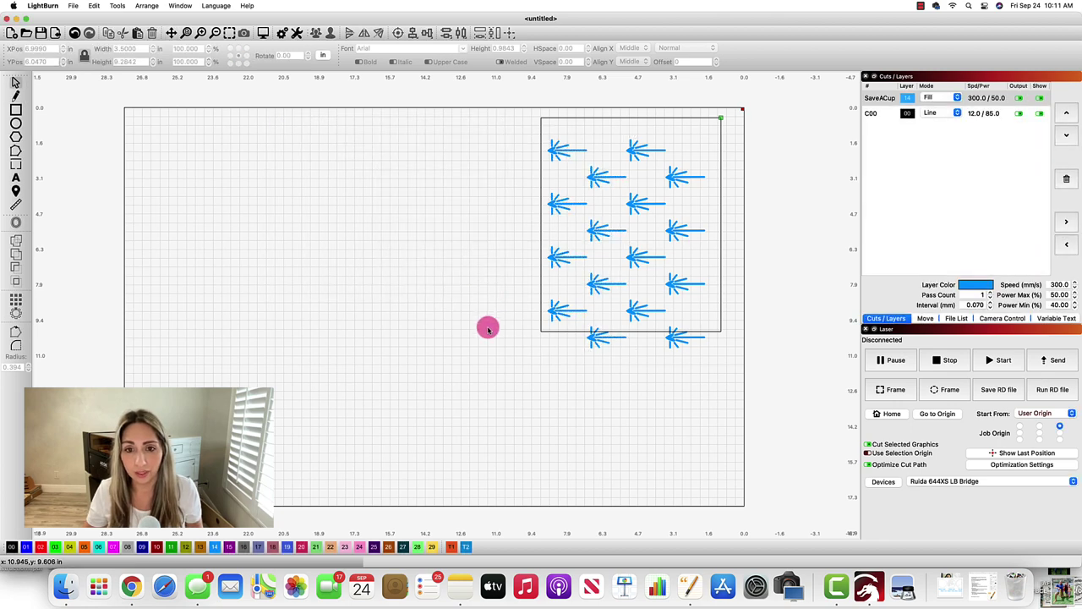
Select all 16 arrows, move them up inside the rectangle, and group them.
drag(508, 125, 715, 391)
drag(627, 245, 634, 227)
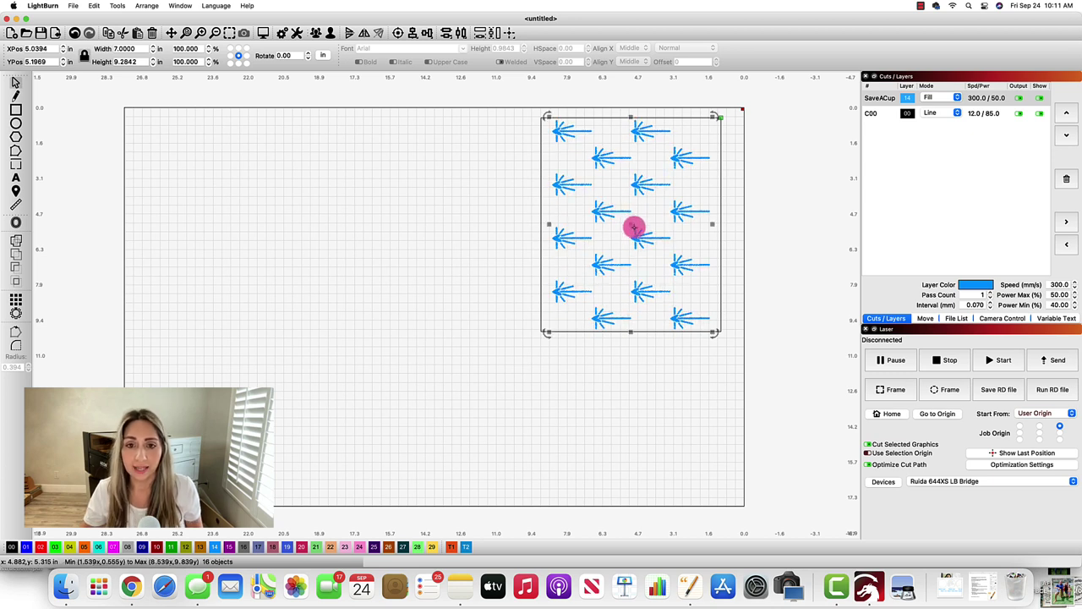
click(316, 32)
click(463, 283)
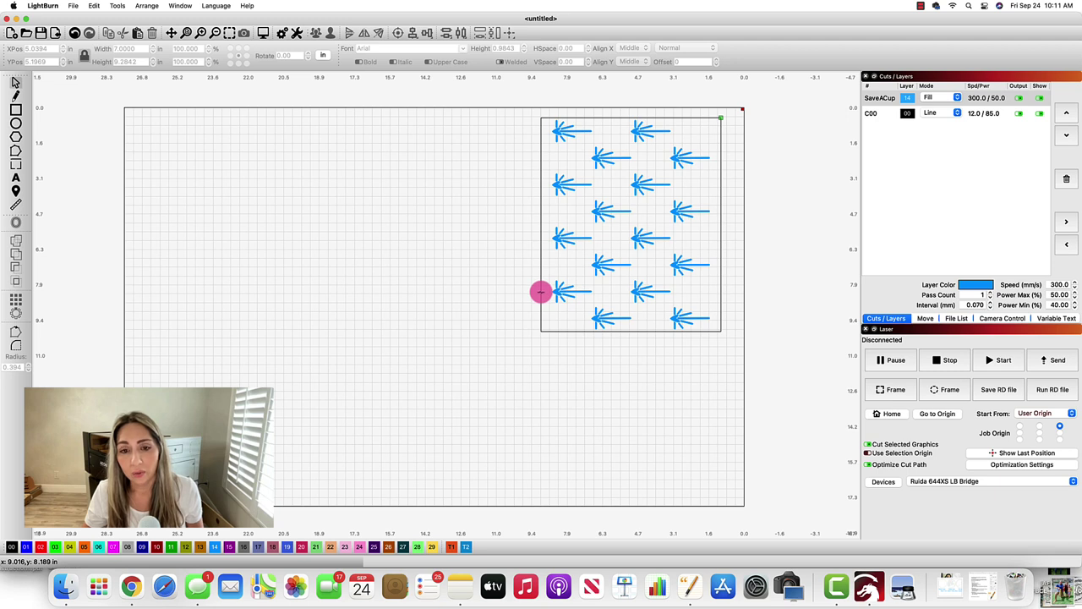
Delete the black rectangle outline and move the arrow group right to X 4.1339, Y 4.8819 in.
click(540, 292)
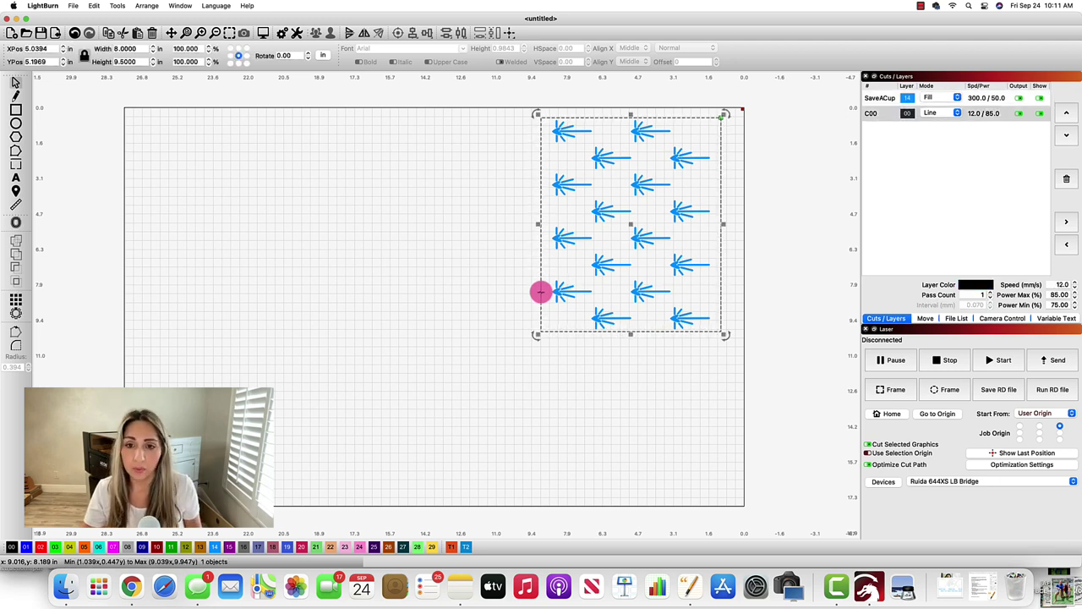
key(Delete)
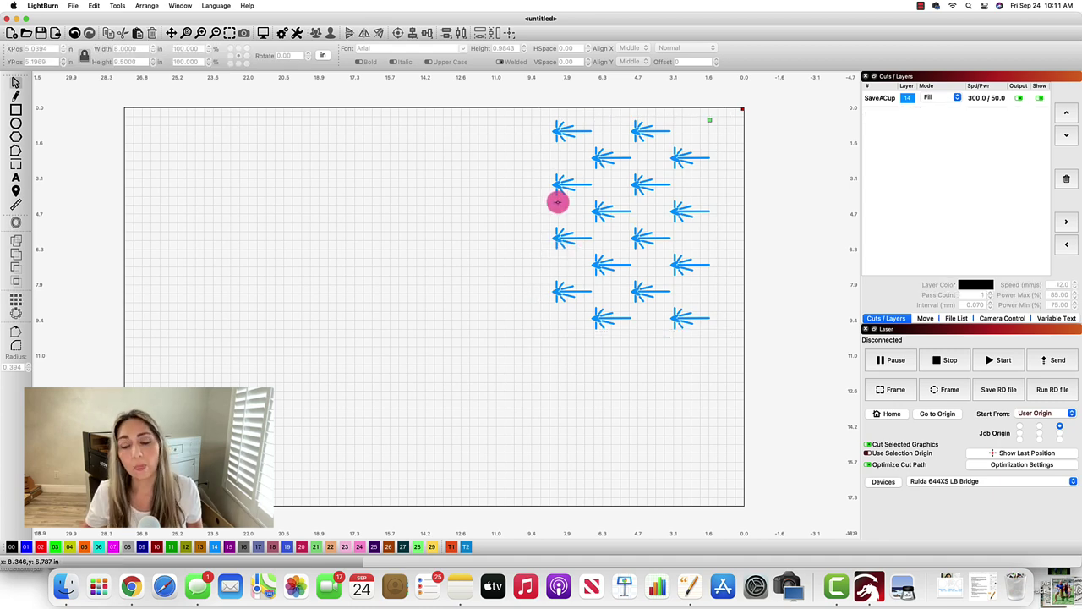
drag(540, 110, 731, 386)
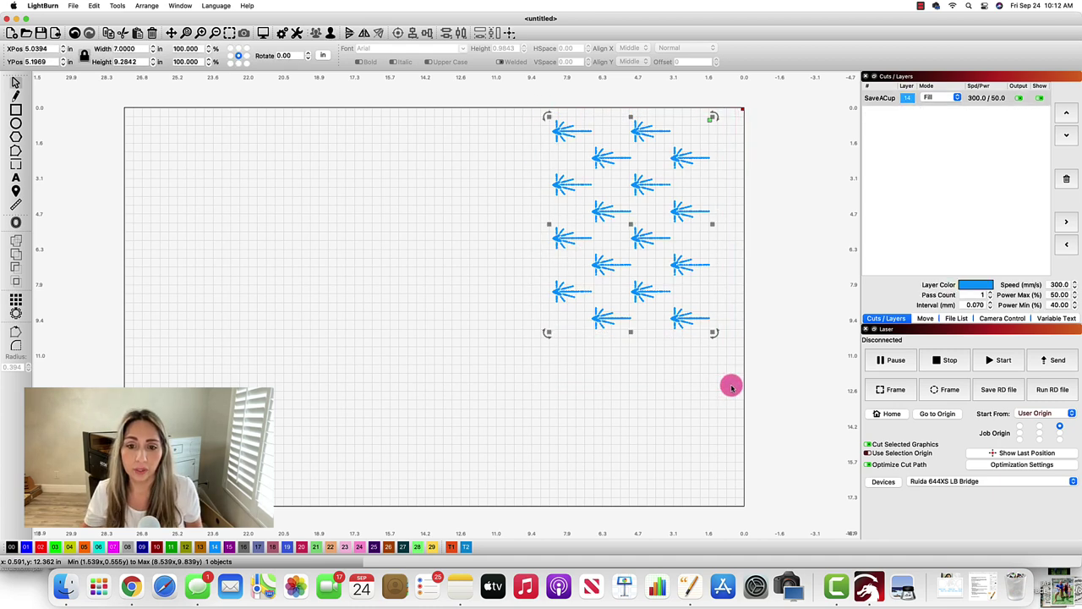
drag(631, 225, 652, 221)
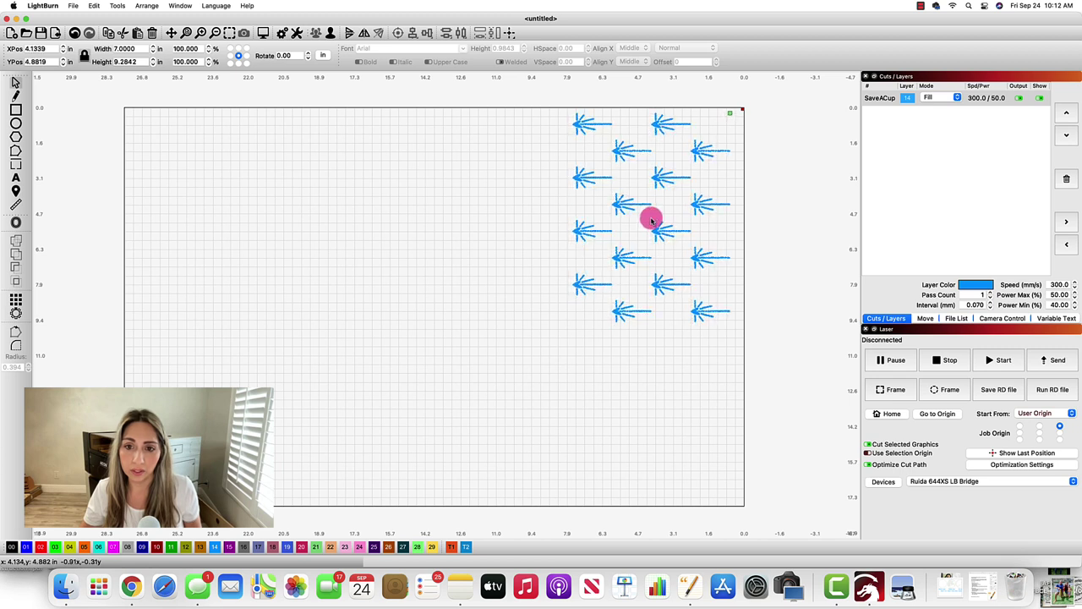